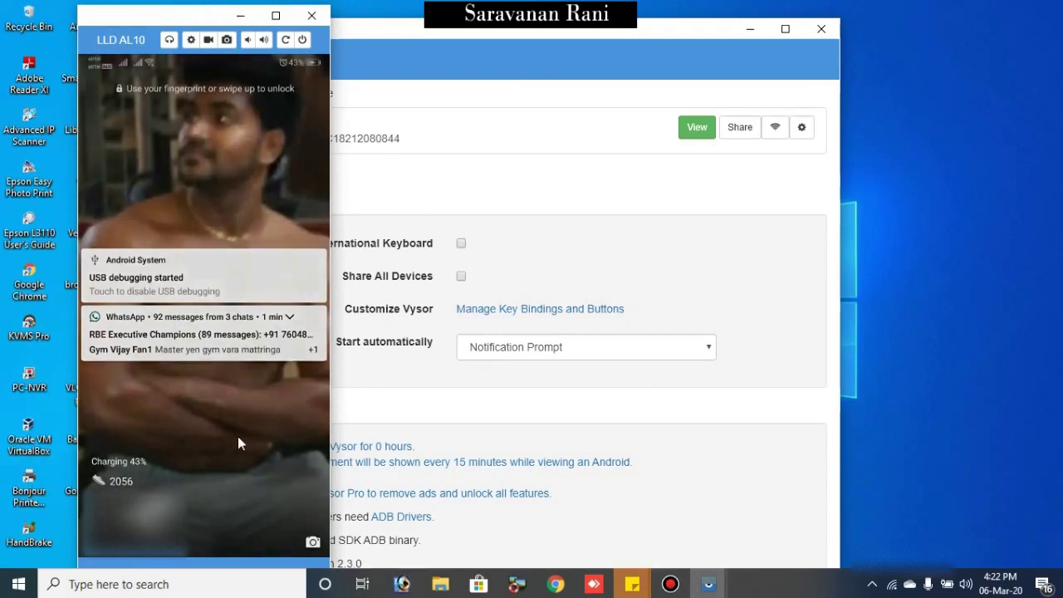
- Unlock the mirrored phone and cancel the USB mode prompt without changing the selected option
drag(238, 438, 220, 147)
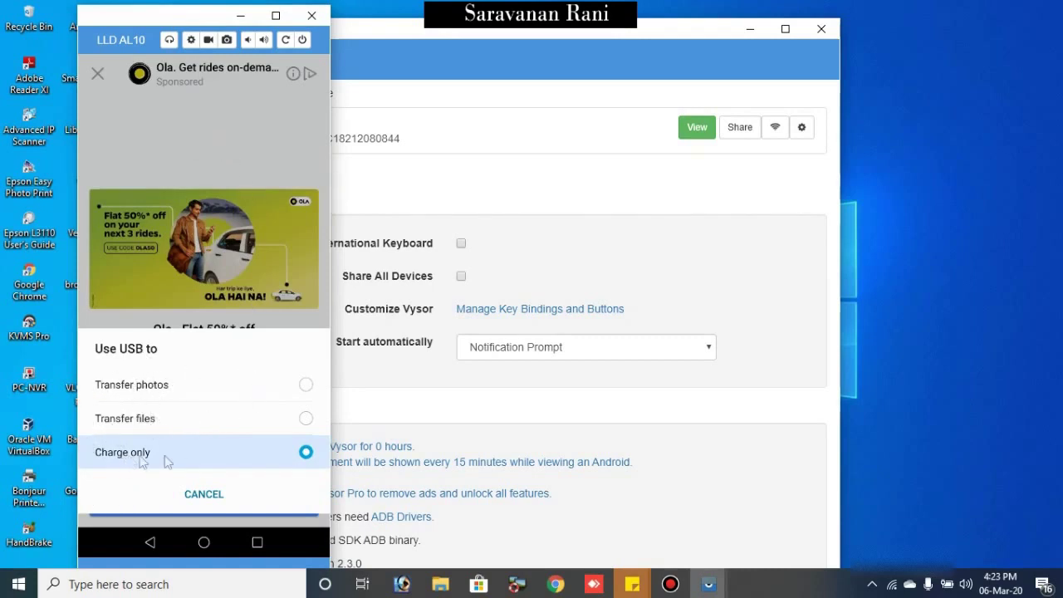
click(201, 496)
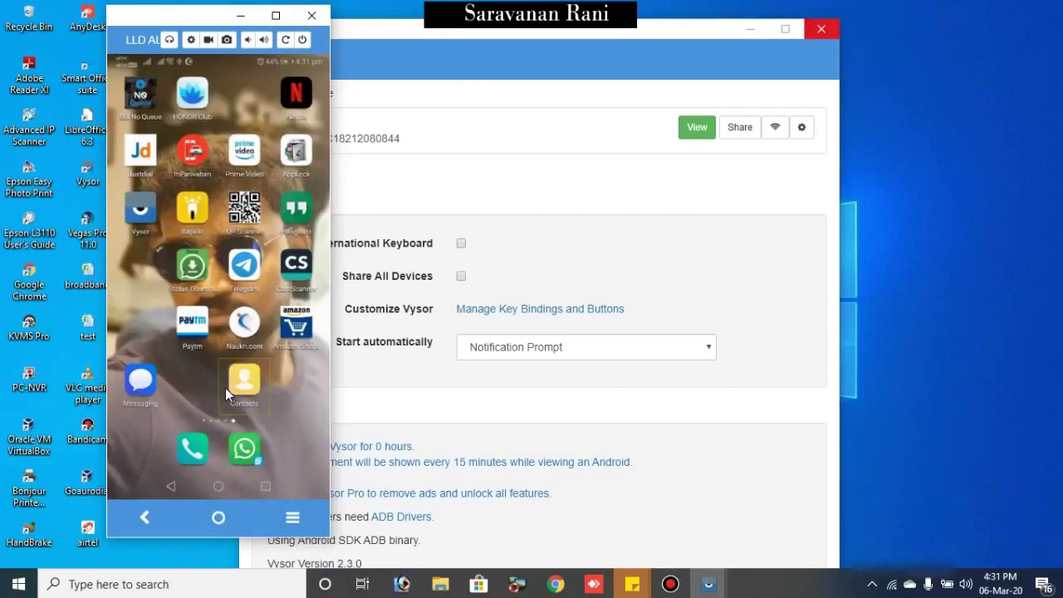
- Open the phone's Contacts app, browse through the contact list and return to the home screen
click(253, 381)
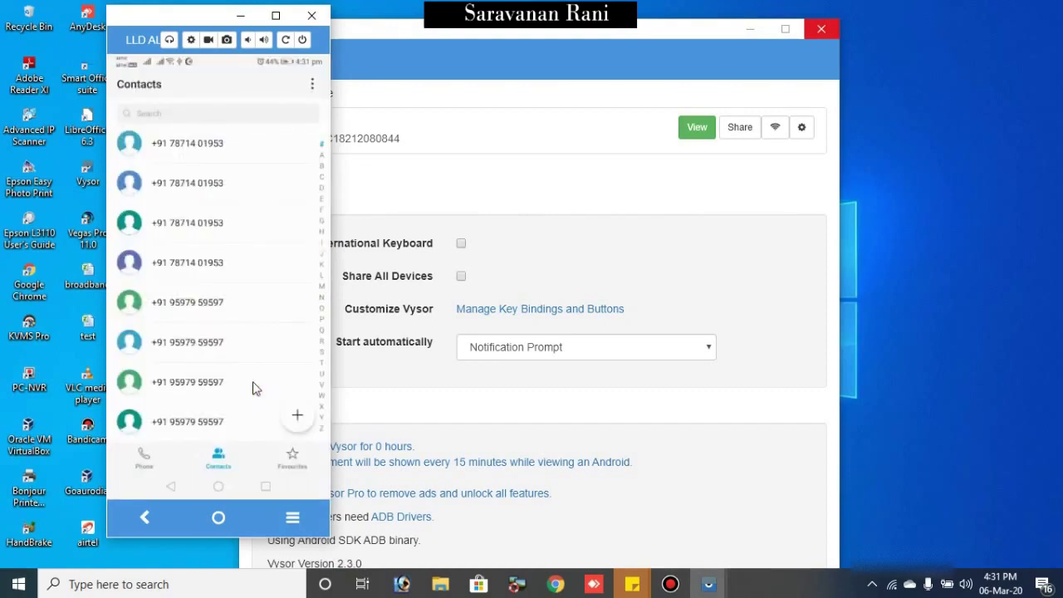
scroll(253, 387, down, 5)
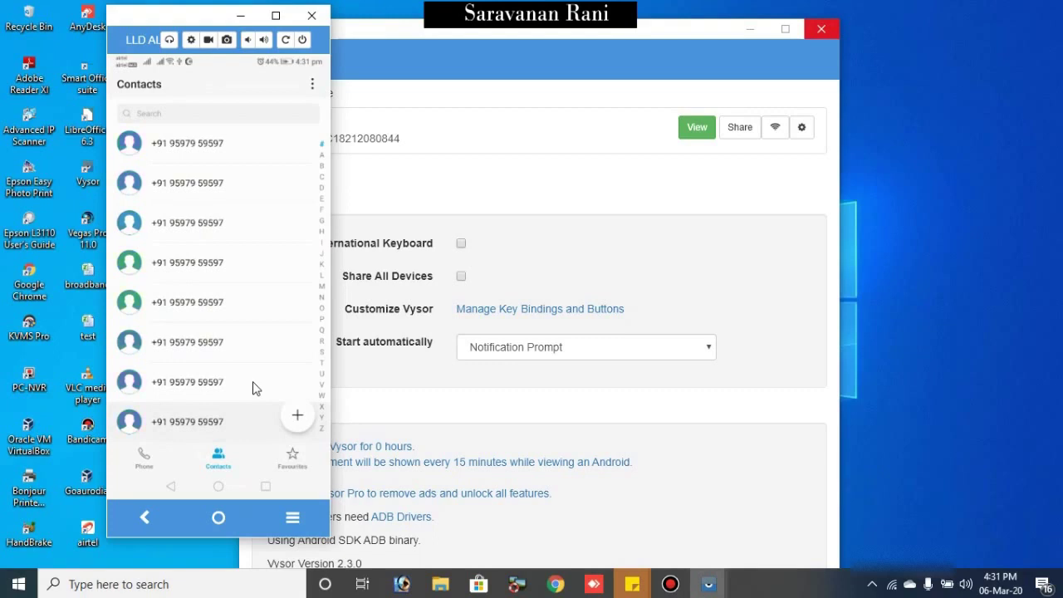
click(219, 485)
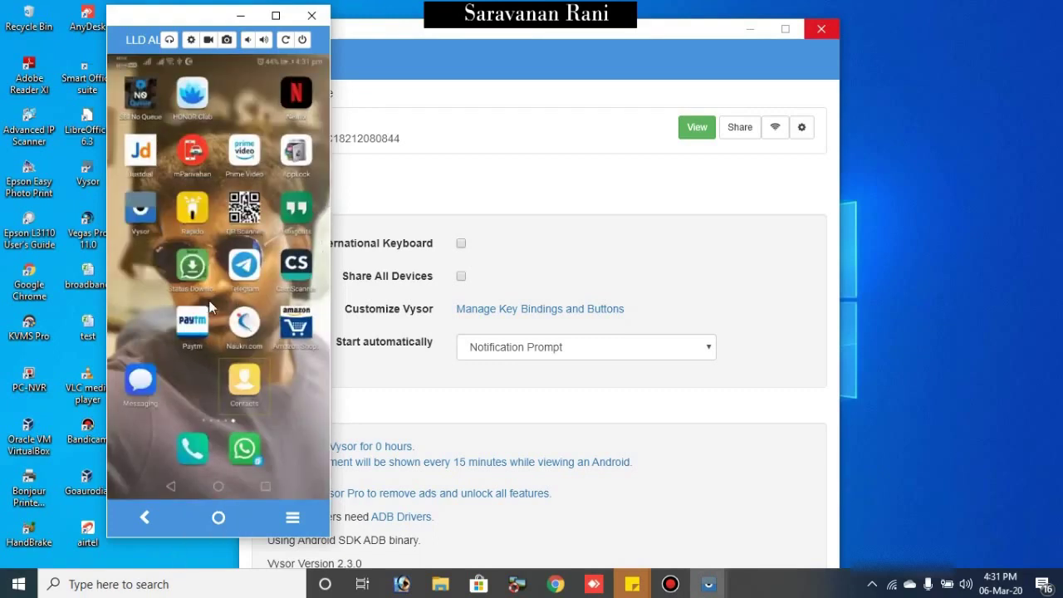
- Open TikTok on the mirrored phone, try swiping through the For You feed and return to the home screen
drag(125, 286, 266, 216)
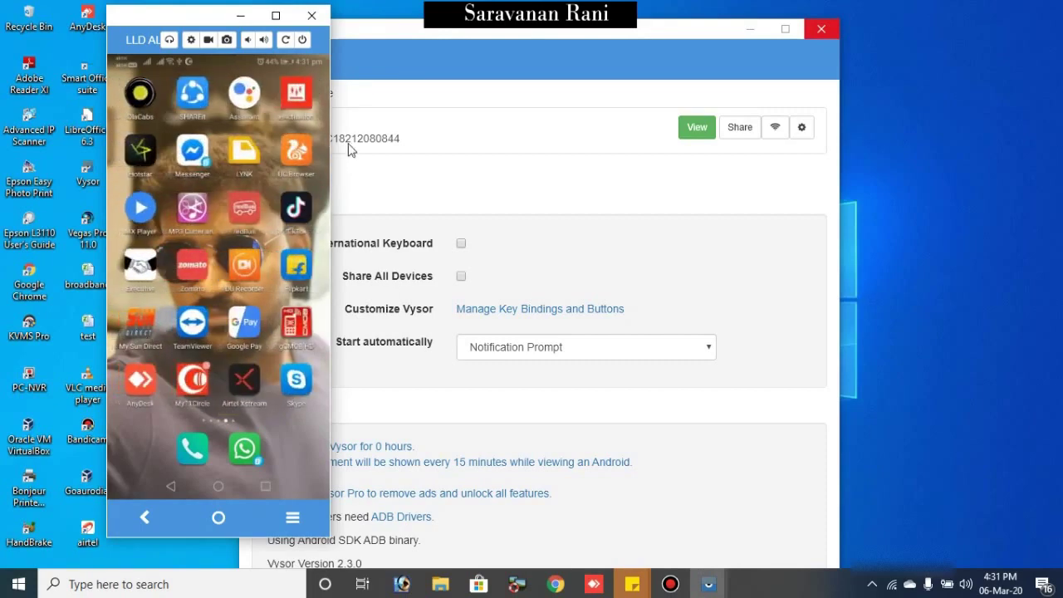
click(295, 211)
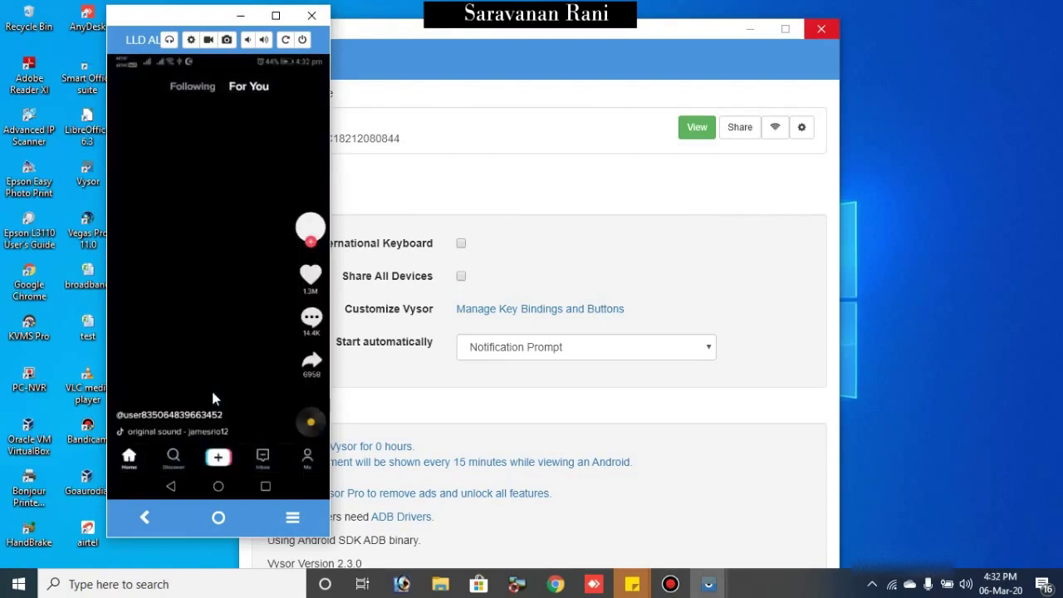
drag(218, 371, 225, 205)
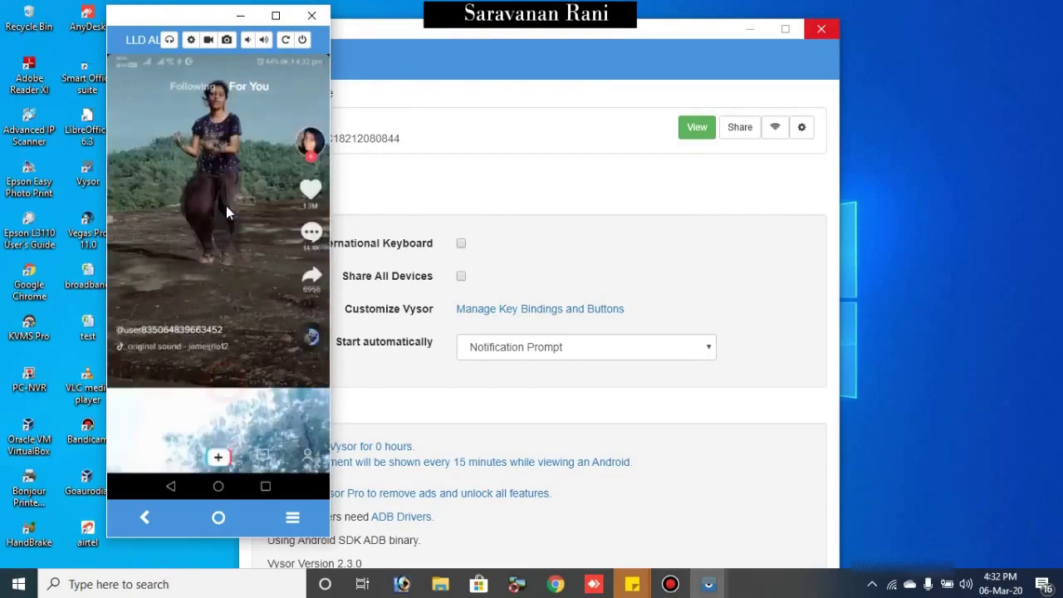
drag(212, 415, 209, 354)
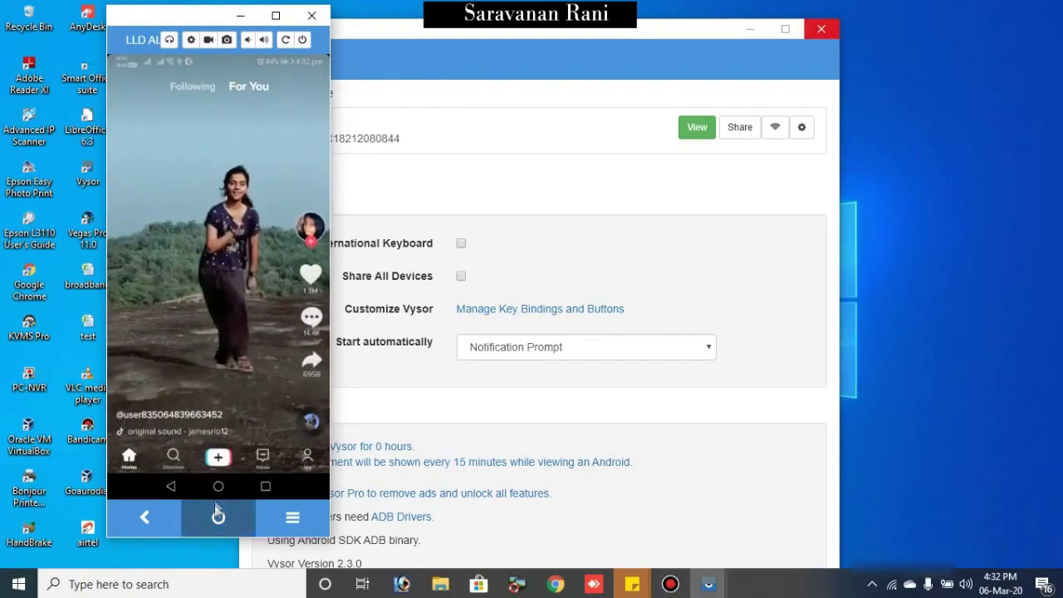
click(218, 487)
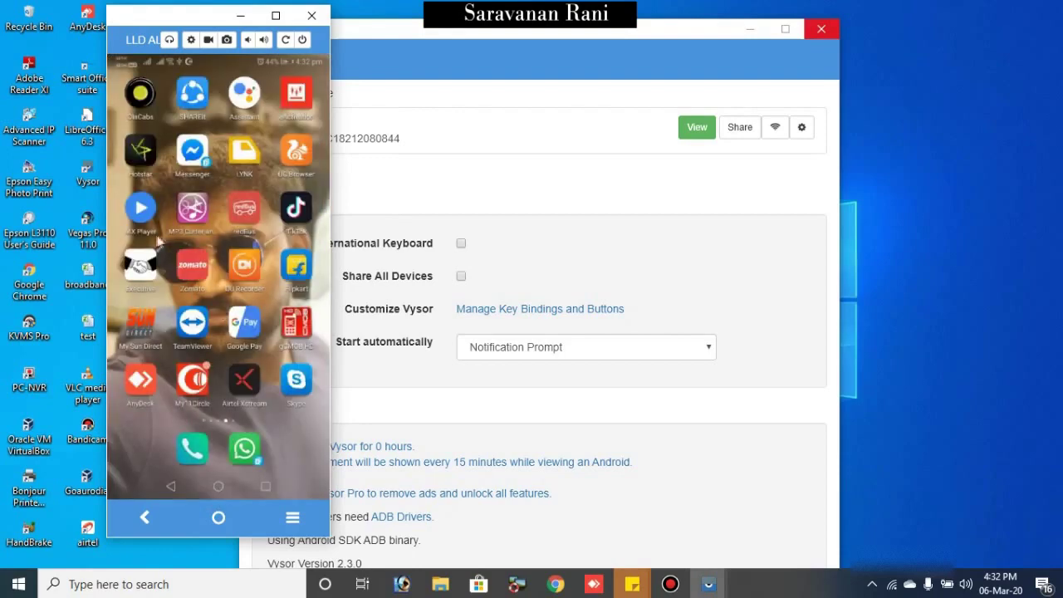
- Open the Developer options in the System section of the phone's Settings
drag(259, 282, 280, 267)
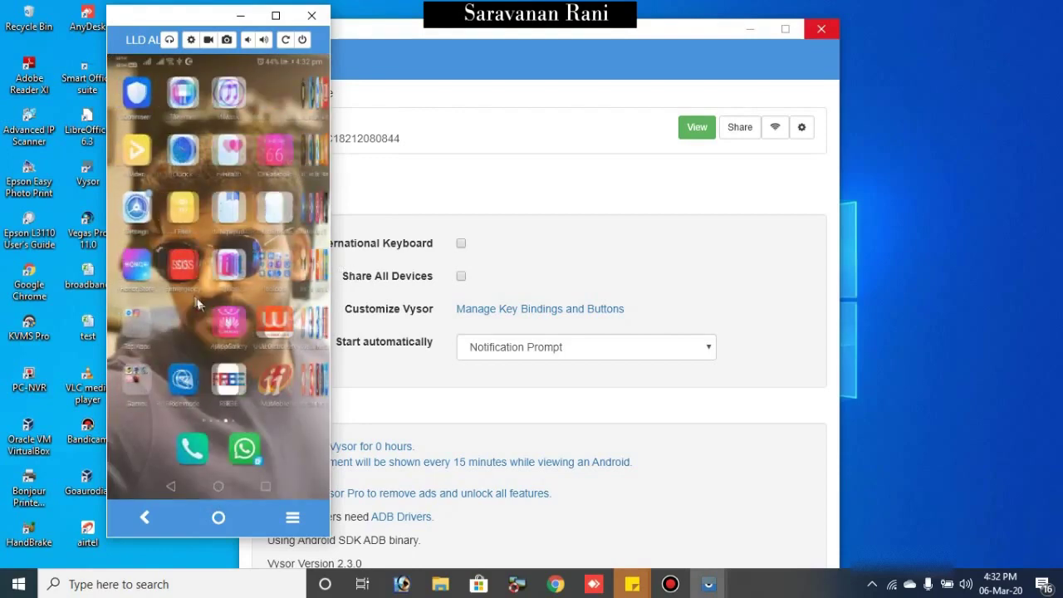
click(289, 265)
drag(246, 265, 182, 243)
click(162, 187)
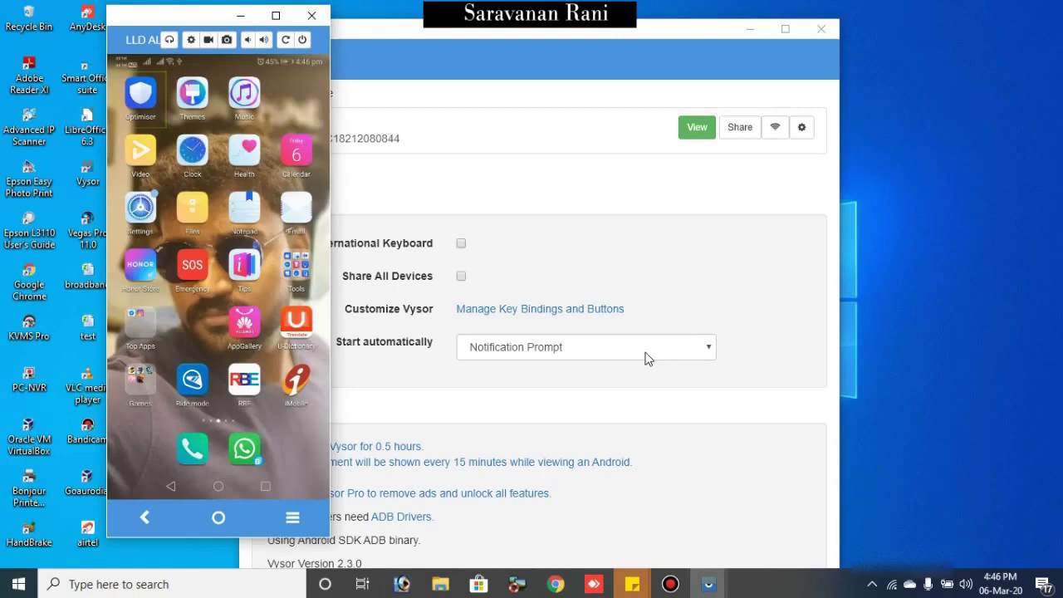
click(143, 216)
drag(238, 435, 249, 171)
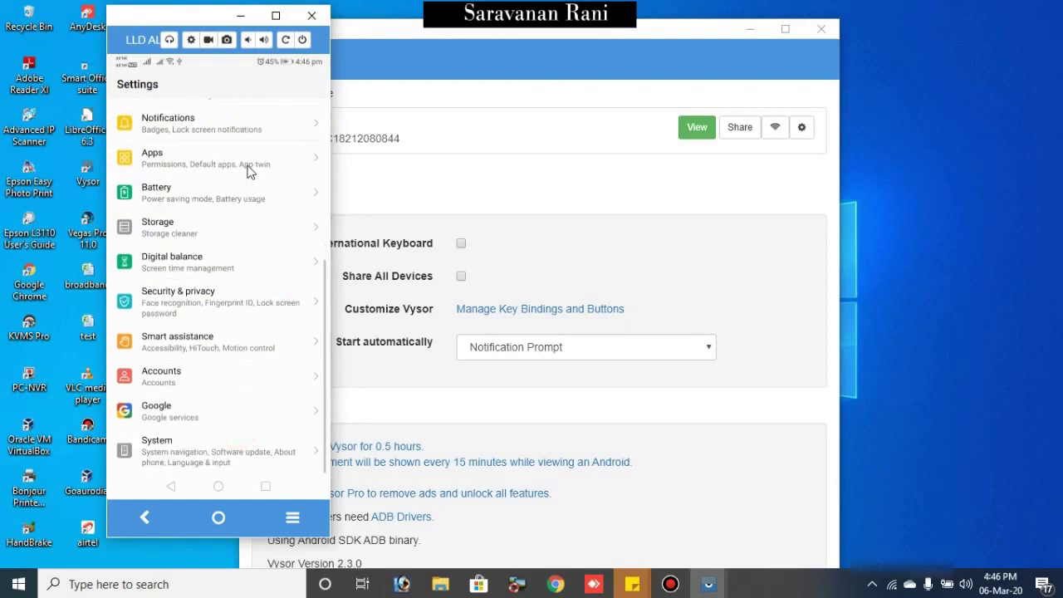
click(145, 466)
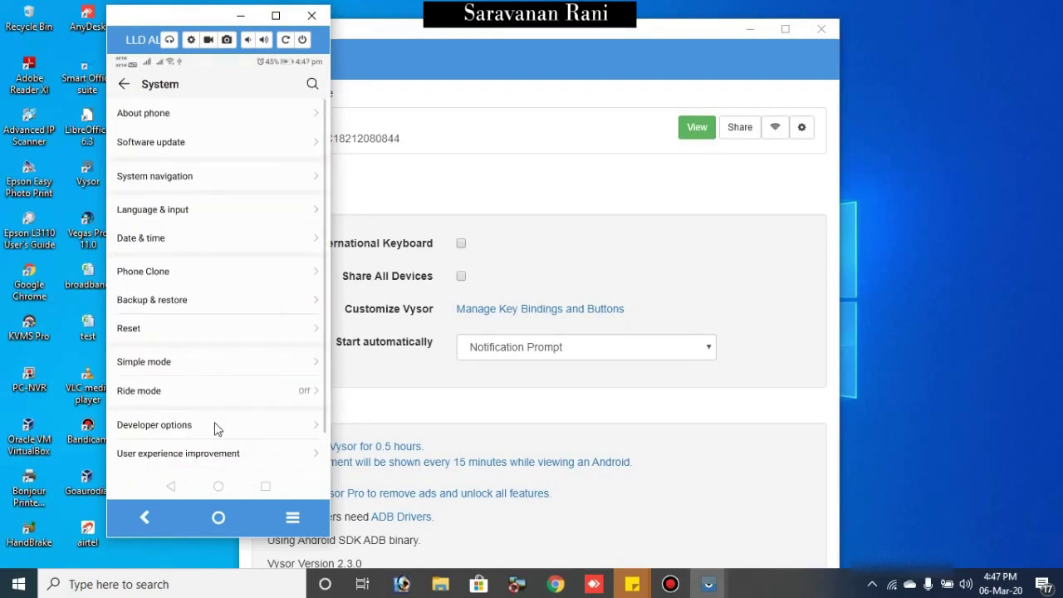
drag(216, 429, 218, 390)
click(178, 391)
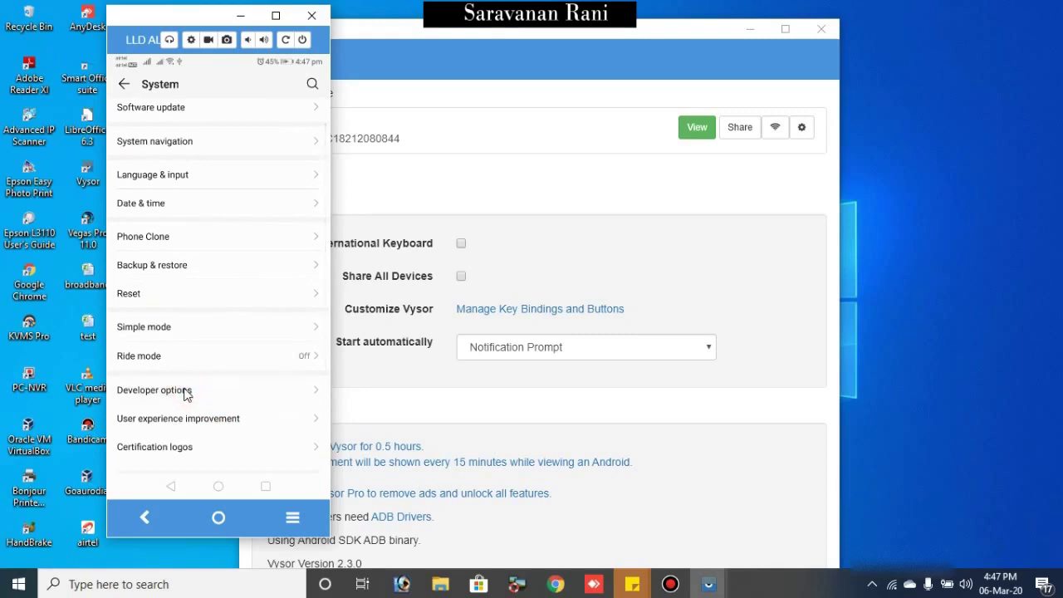
- Examine the USB debugging and charge-only ADB debugging switches in Developer options, and leave Settings for the home screen
drag(234, 332, 241, 158)
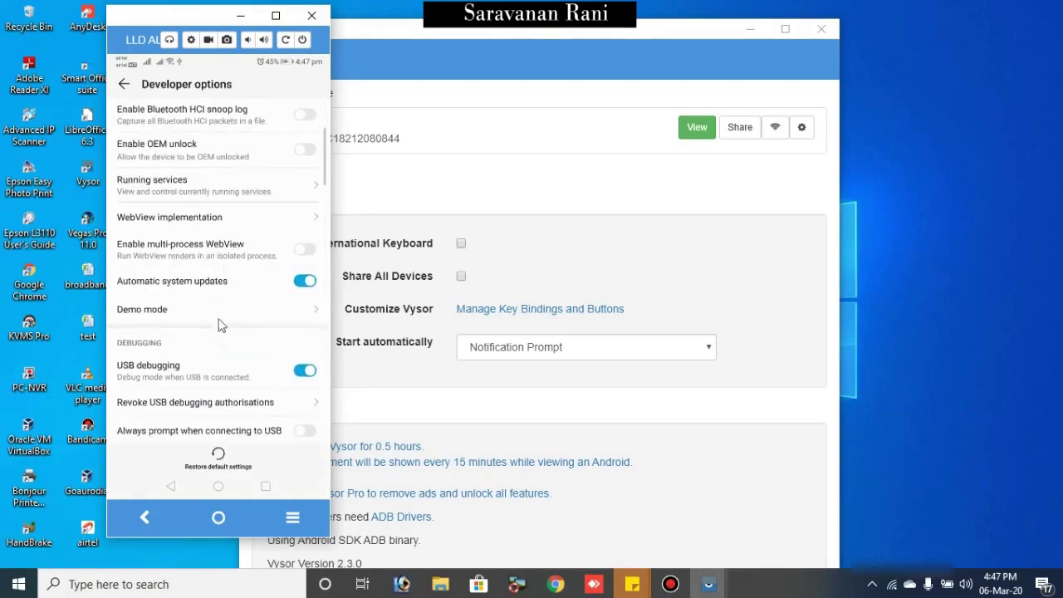
drag(194, 407, 199, 276)
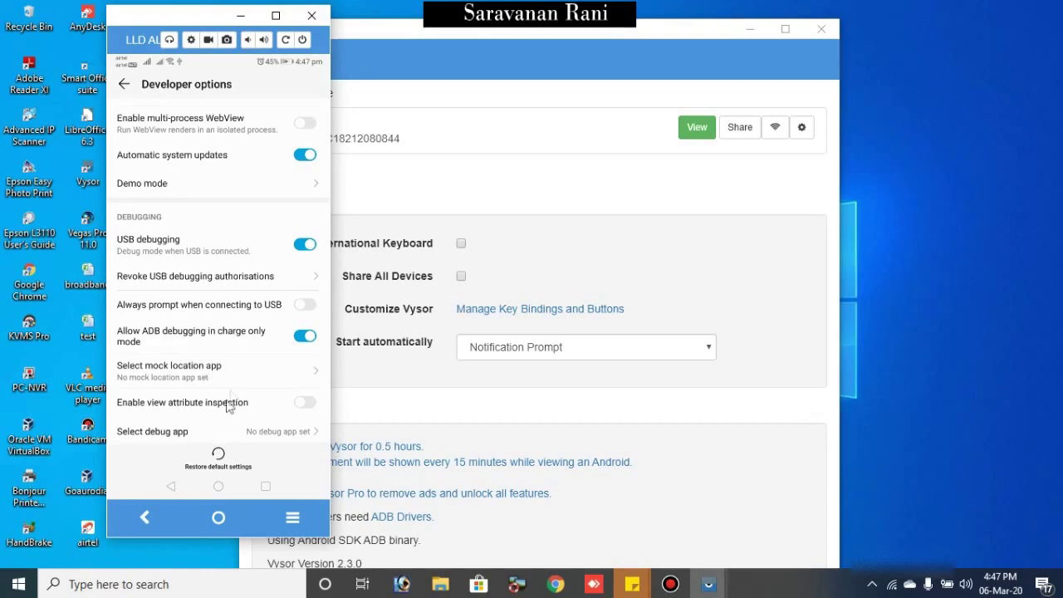
click(217, 488)
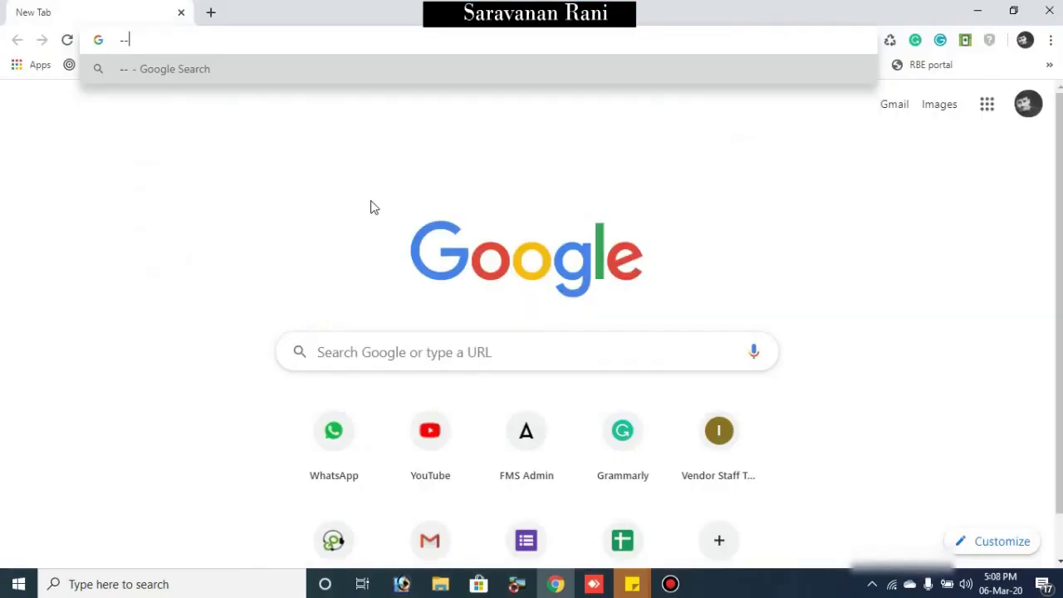
- Search Google in Chrome for "vysor chrome extension"
key(BackSpace)
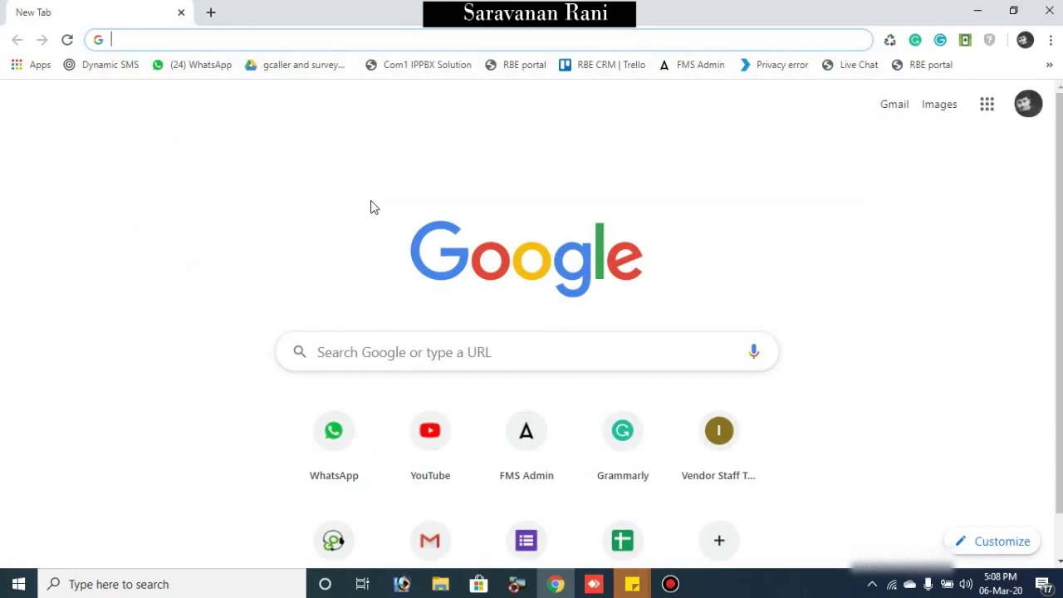
text(vy)
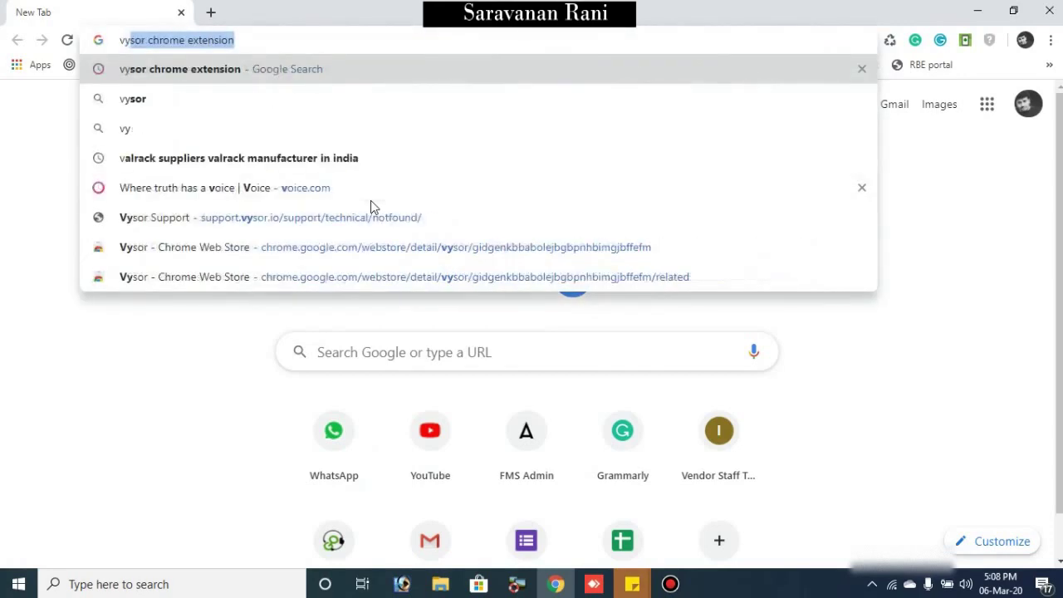
key(Return)
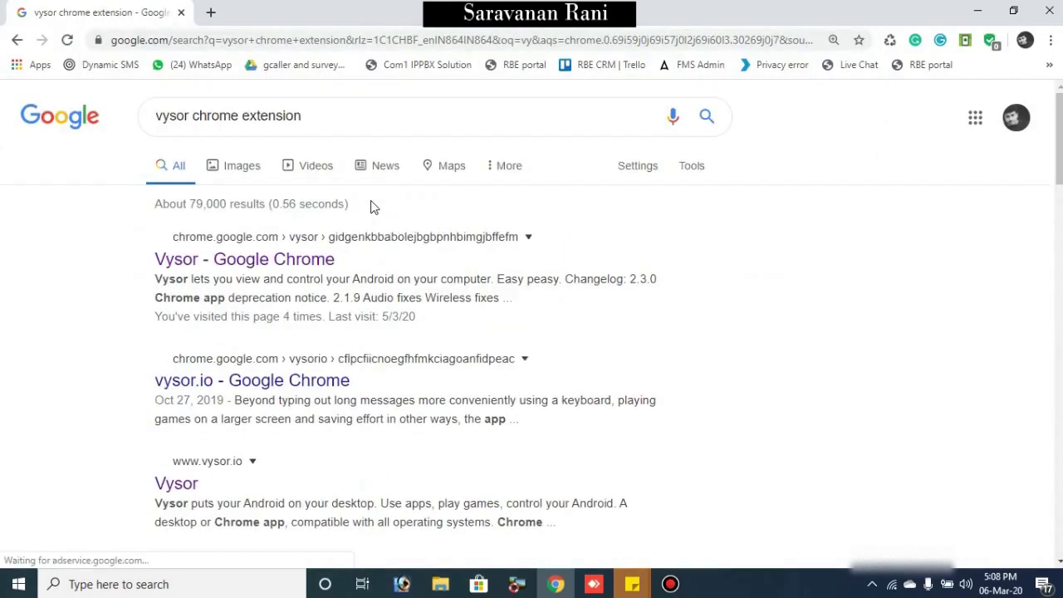
- Open the Vysor listing in the Chrome Web Store and add the app to Chrome
click(233, 261)
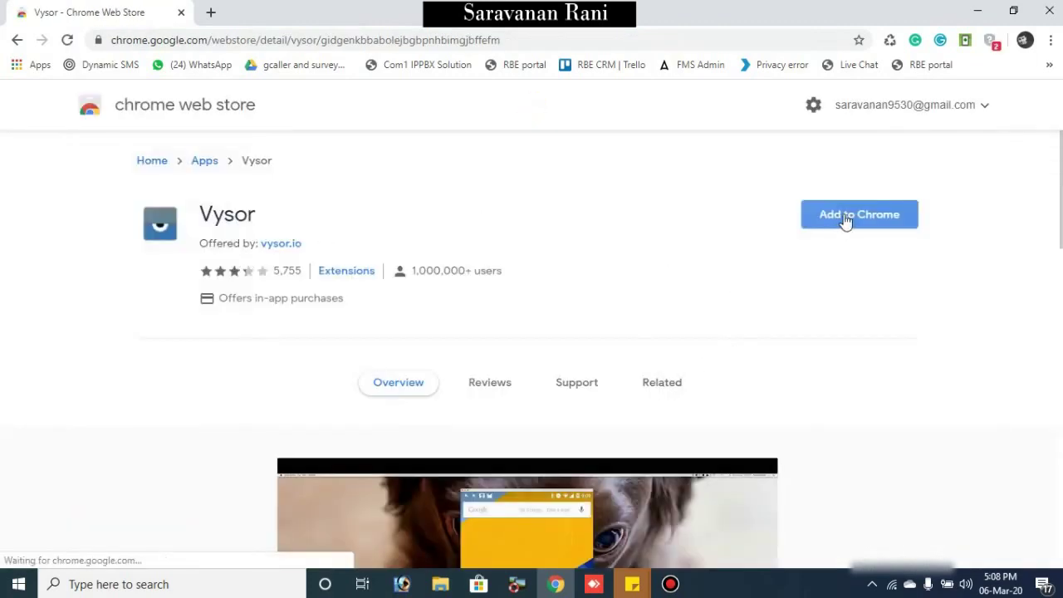
click(845, 218)
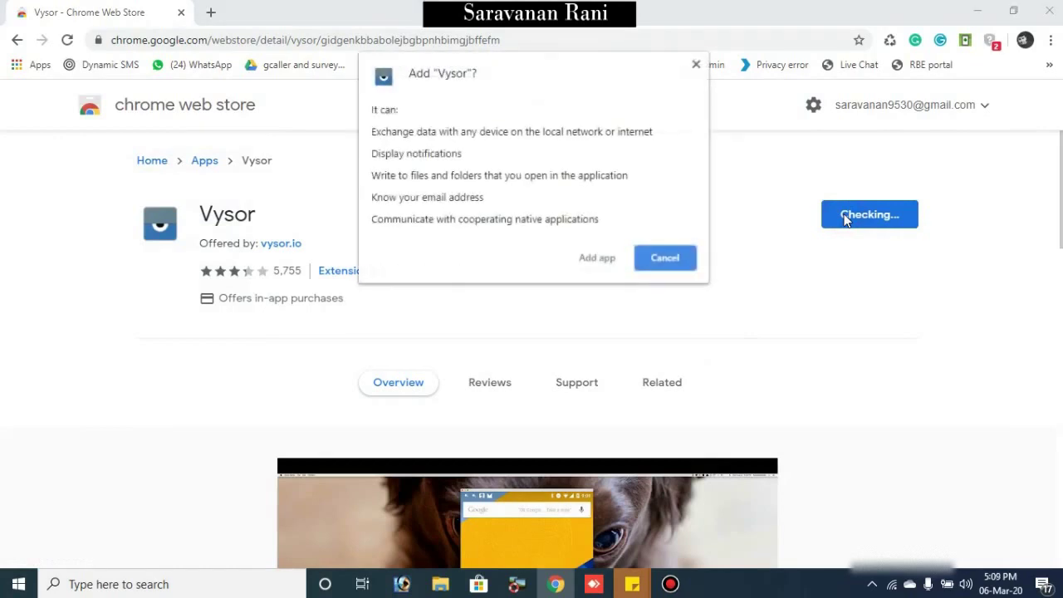
click(589, 262)
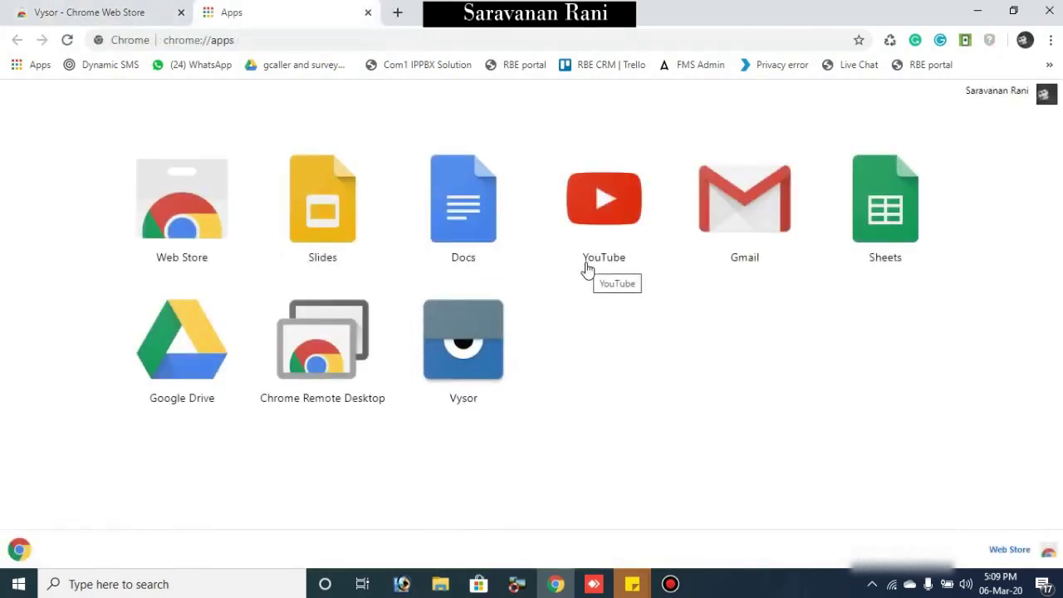
- Create Desktop and Start menu shortcuts for the Vysor app, and reveal the new shortcut on the desktop
right_click(482, 320)
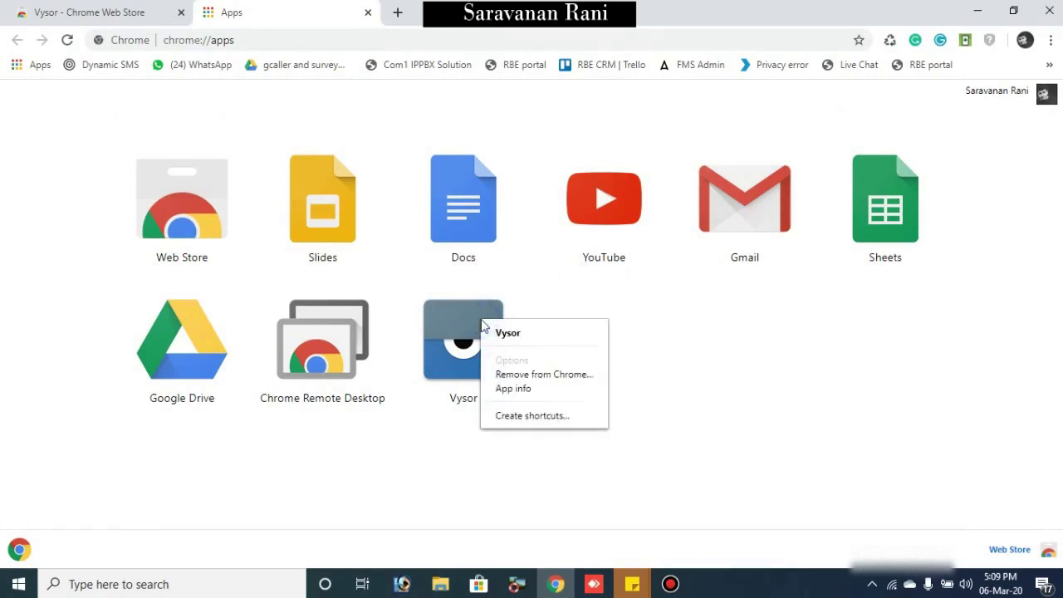
click(528, 416)
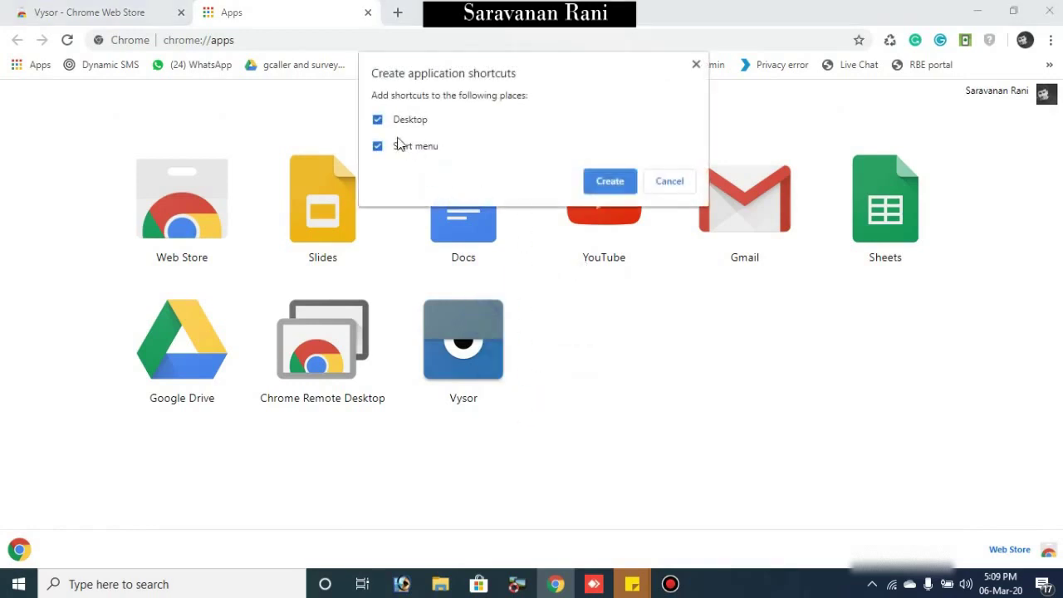
click(612, 181)
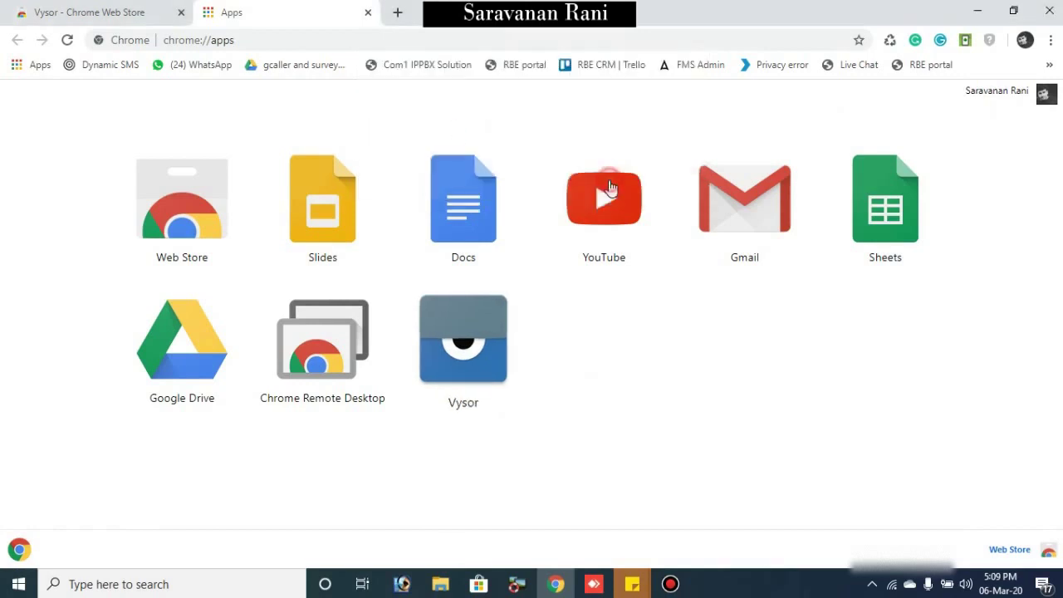
click(977, 12)
drag(134, 222, 230, 28)
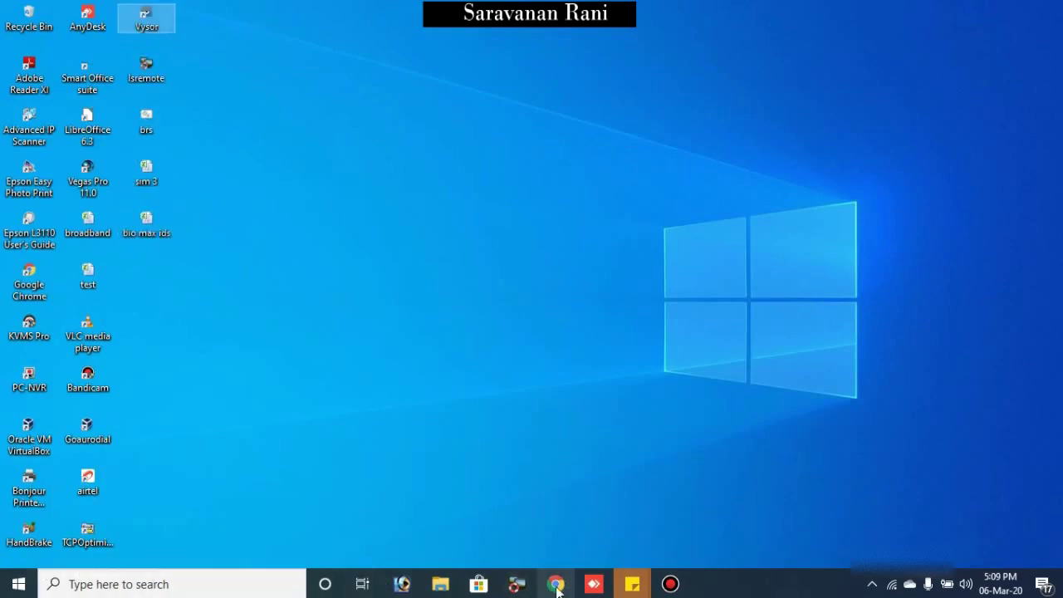
- Launch Vysor from its desktop shortcut and start viewing the connected LLD AL10 phone
mouse_move(549, 588)
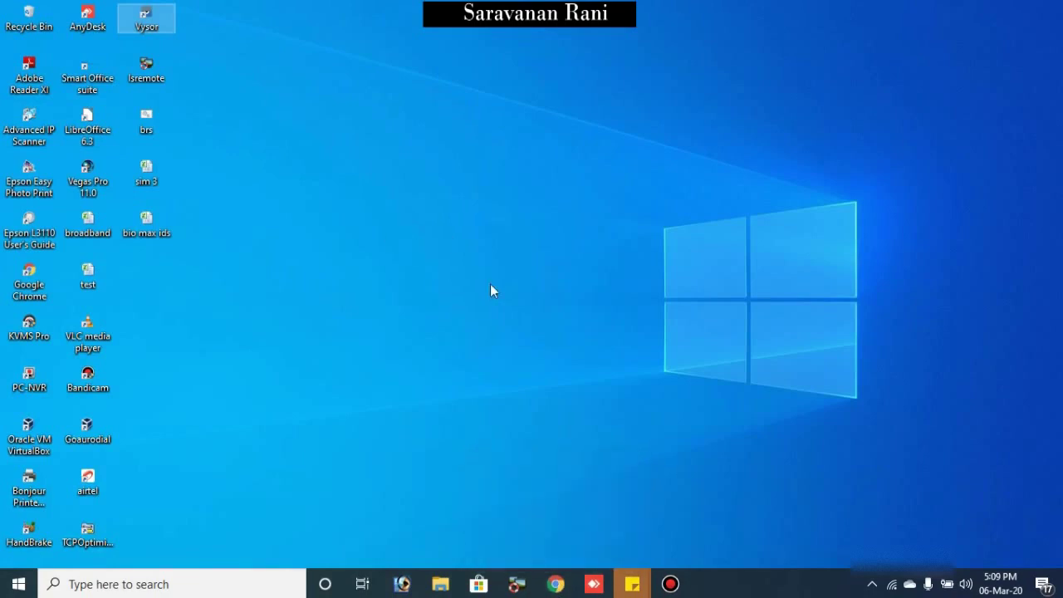
double_click(147, 17)
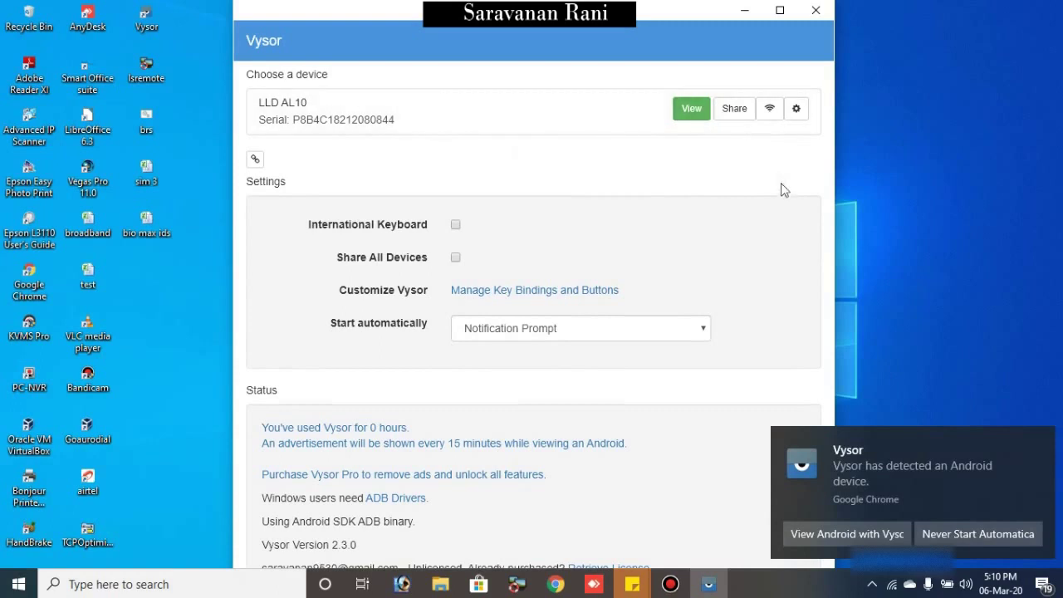
click(693, 109)
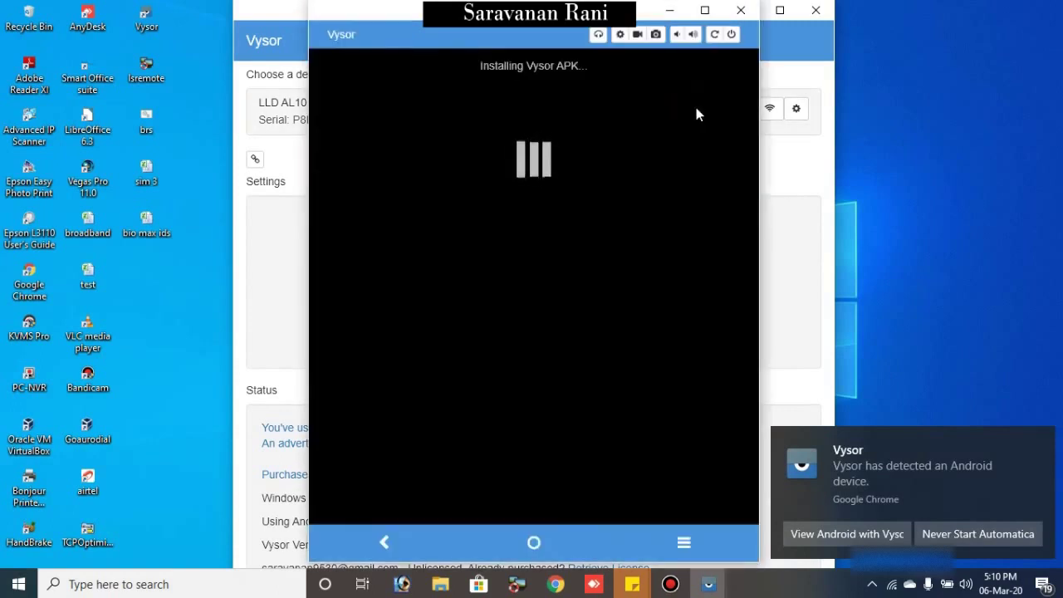